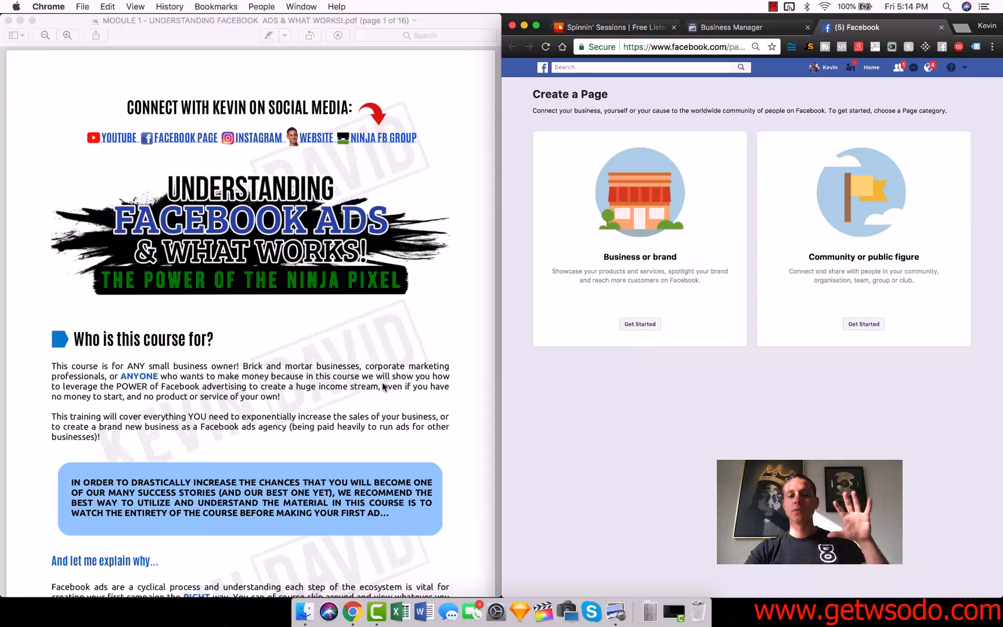
- Read through the Module 1 course notes from the introduction to the sections on Facebook page setup and the About Me section
{"action": "scroll", "coordinate": [383, 387], "scroll_direction": "down", "scroll_amount": 2}
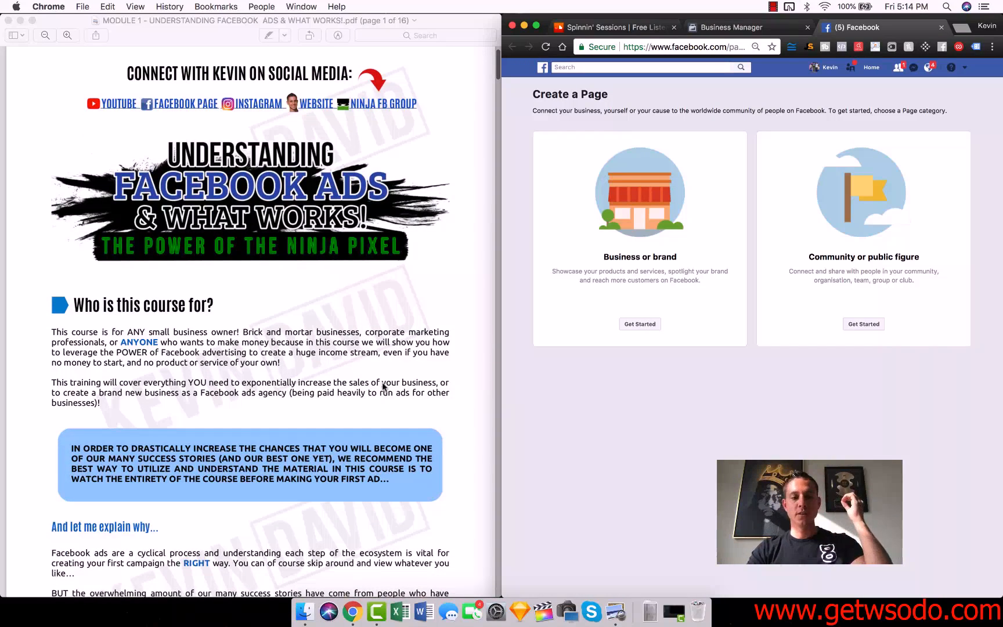
{"action": "scroll", "coordinate": [383, 386], "scroll_direction": "down", "scroll_amount": 10}
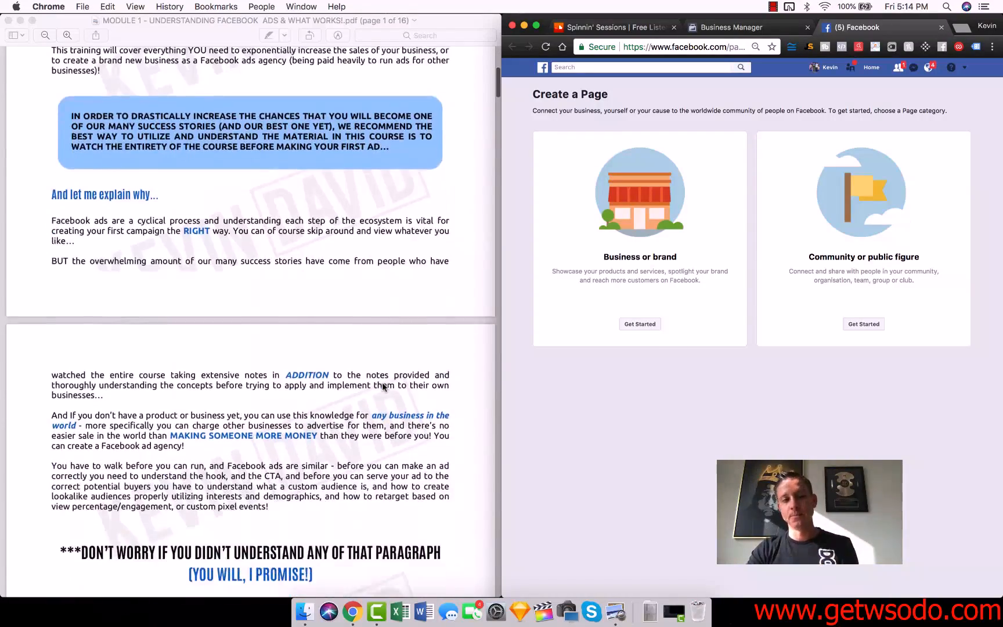
{"action": "scroll", "coordinate": [383, 386], "scroll_direction": "down", "scroll_amount": 9}
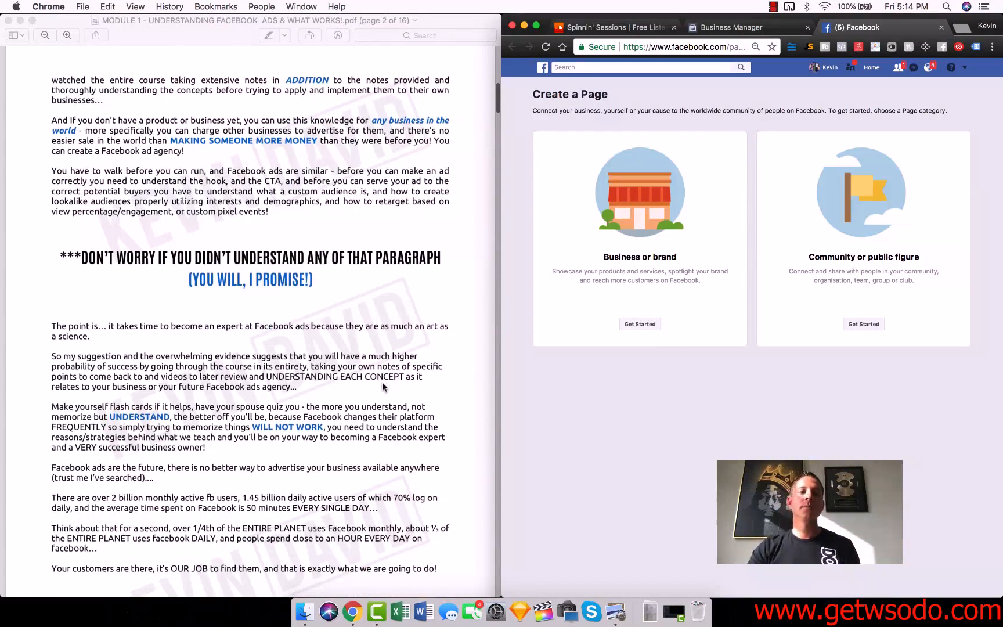
{"action": "scroll", "coordinate": [381, 386], "scroll_direction": "up", "scroll_amount": 10}
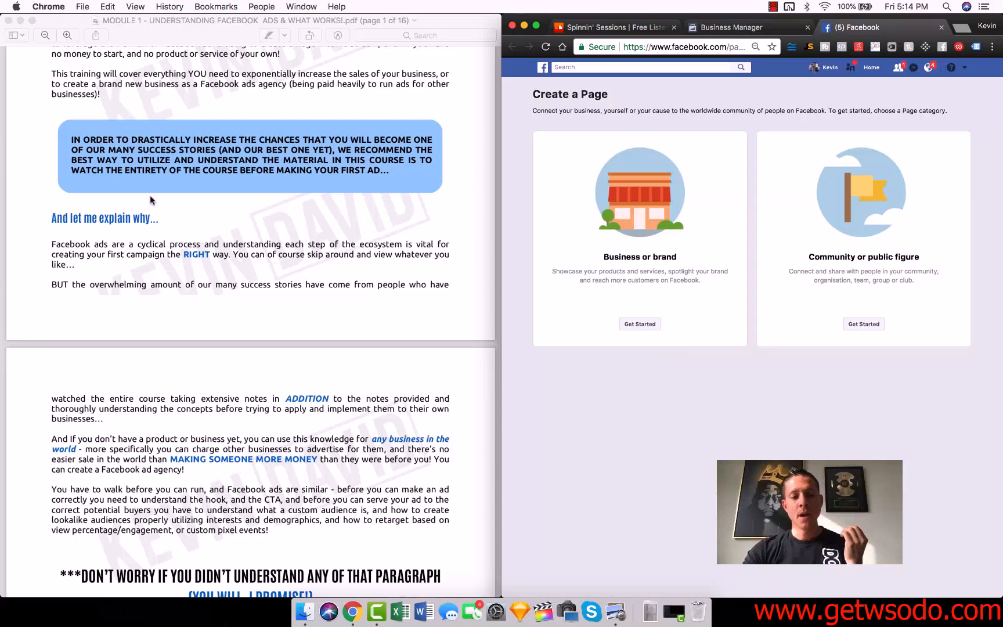
{"action": "left_click", "coordinate": [191, 22]}
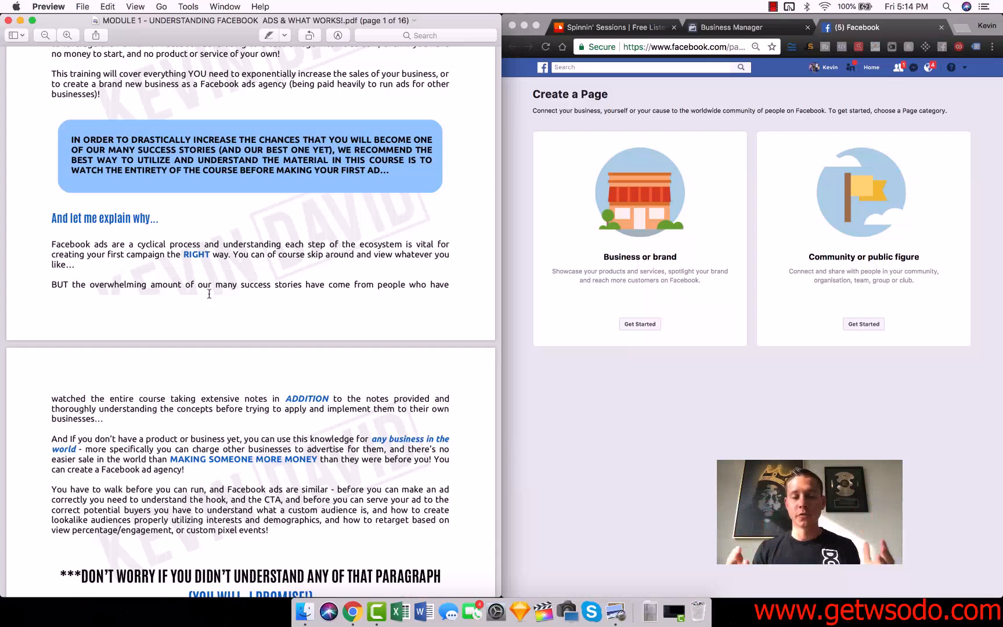
{"action": "scroll", "coordinate": [209, 293], "scroll_direction": "down", "scroll_amount": 10}
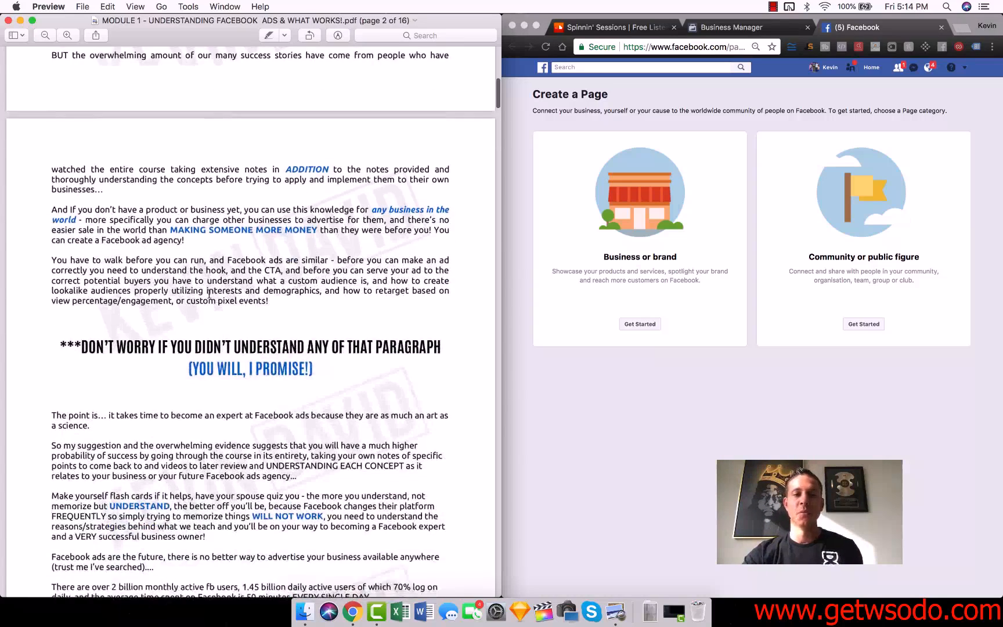
{"action": "scroll", "coordinate": [208, 294], "scroll_direction": "down", "scroll_amount": 2}
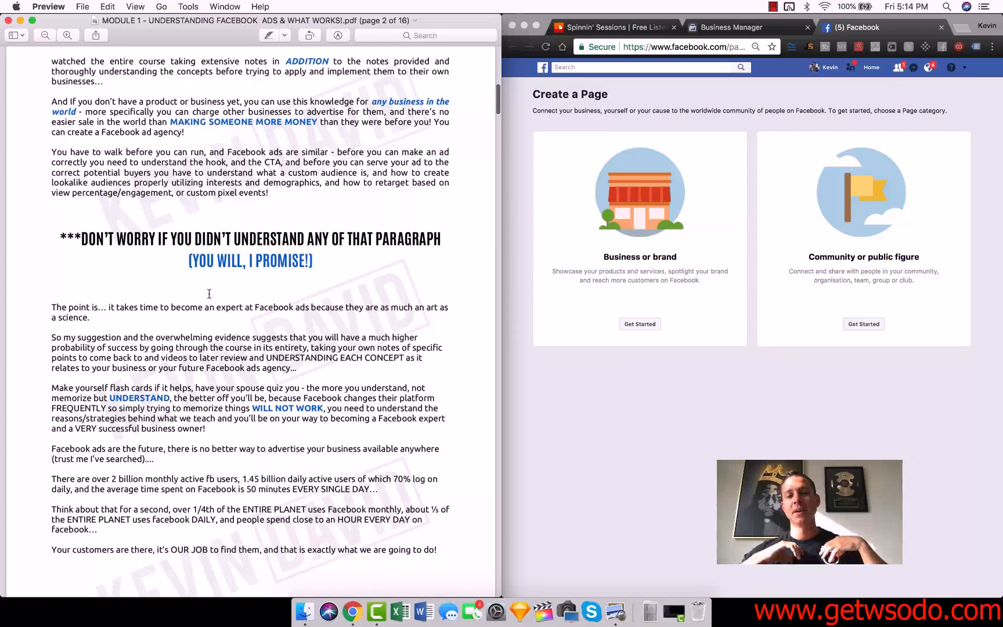
{"action": "scroll", "coordinate": [202, 297], "scroll_direction": "down", "scroll_amount": 15}
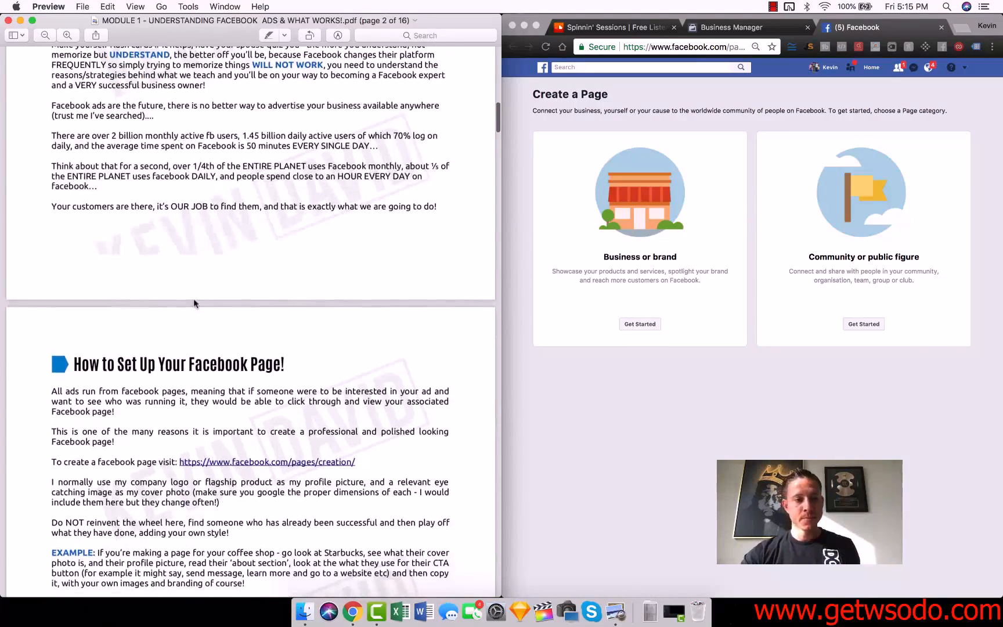
{"action": "scroll", "coordinate": [195, 302], "scroll_direction": "down", "scroll_amount": 2}
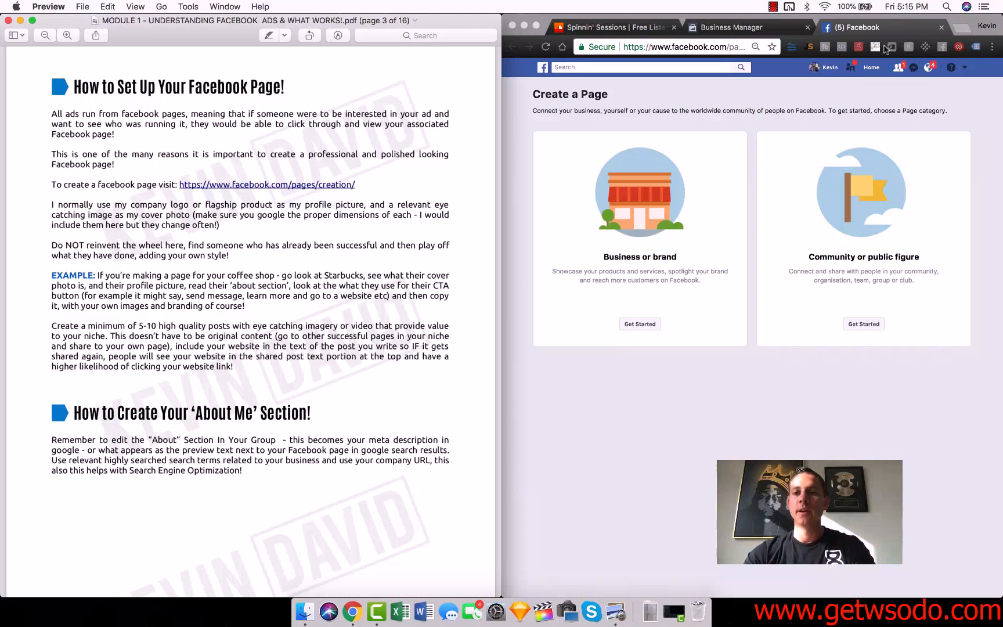
- In a widened browser window, start a Business or brand page and enter the owner's full name followed by "Ninja" as the page name
{"action": "left_click_drag", "start_coordinate": [959, 24], "coordinate": [876, 3]}
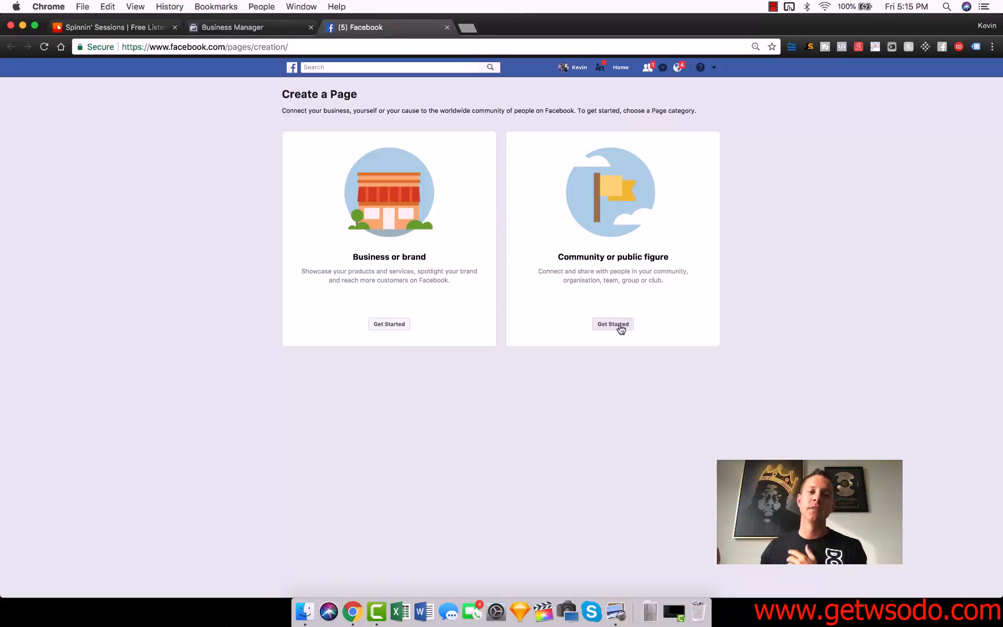
{"action": "left_click", "coordinate": [391, 325]}
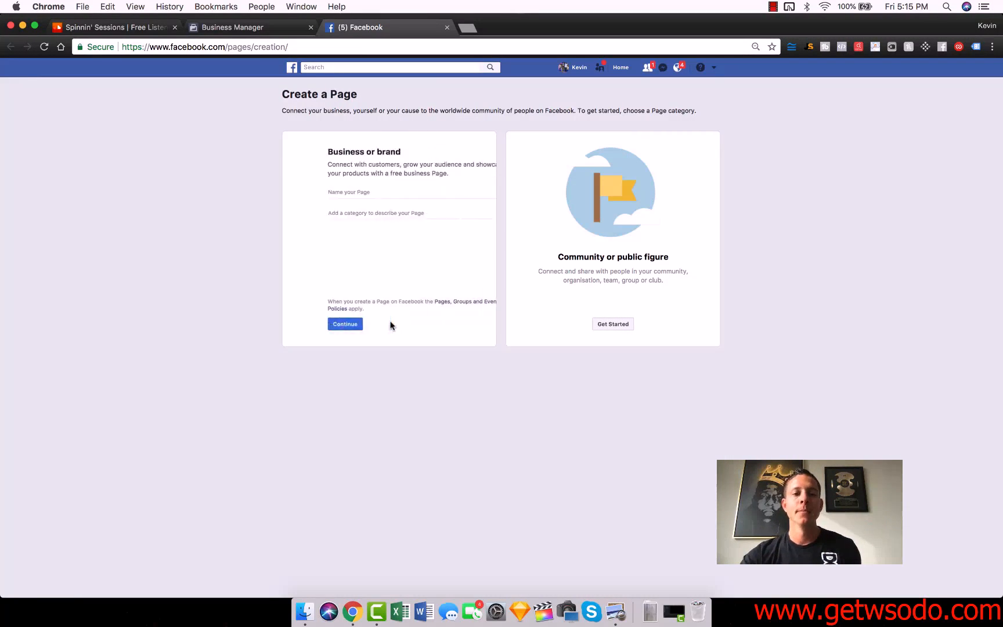
{"action": "left_click", "coordinate": [339, 192]}
{"action": "type", "text": "Kevin"}
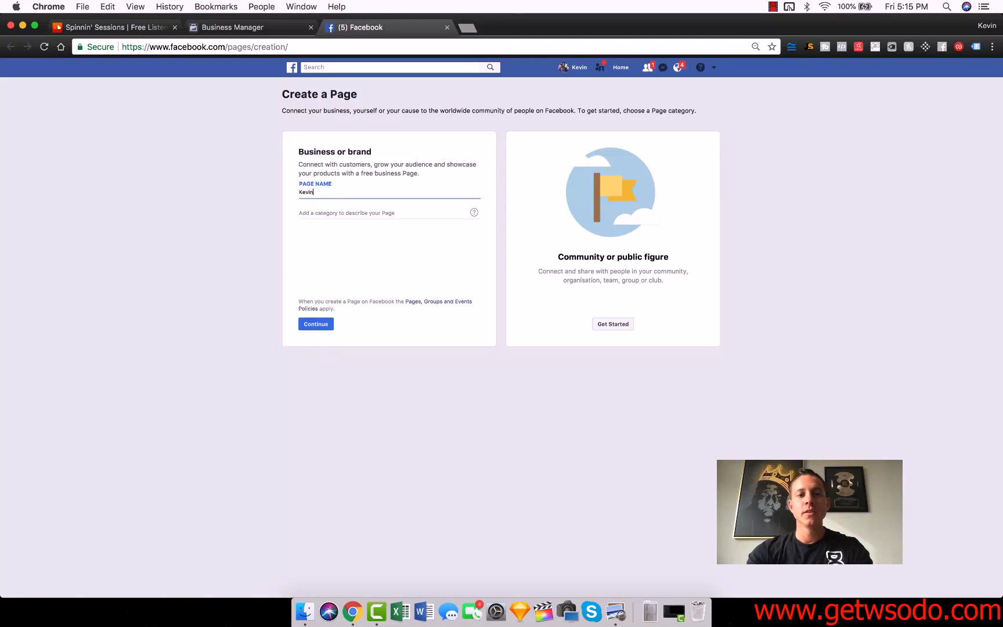
{"action": "type", "text": " David"}
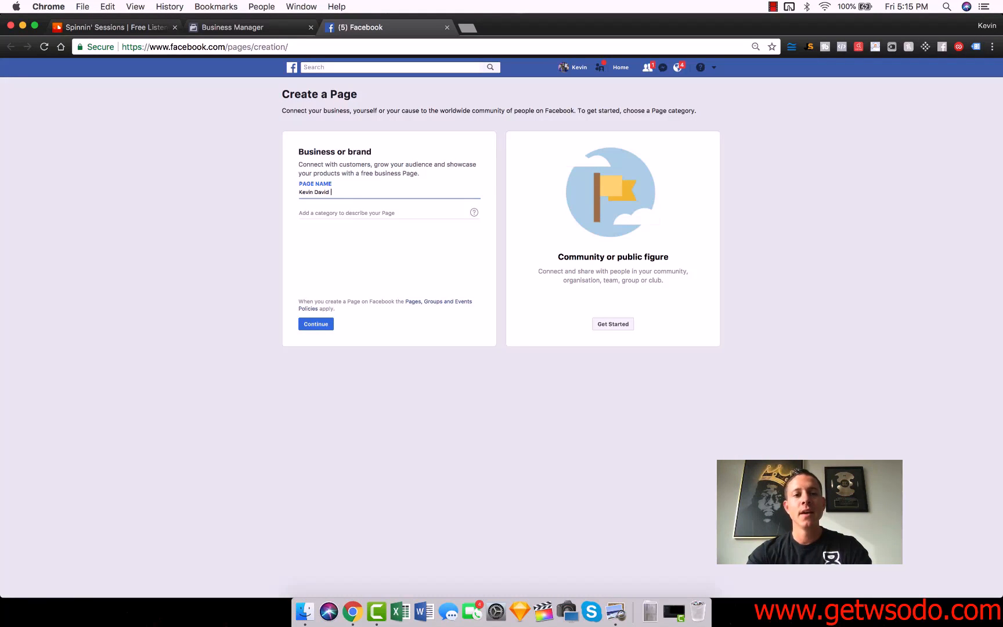
{"action": "type", "text": " Nin"}
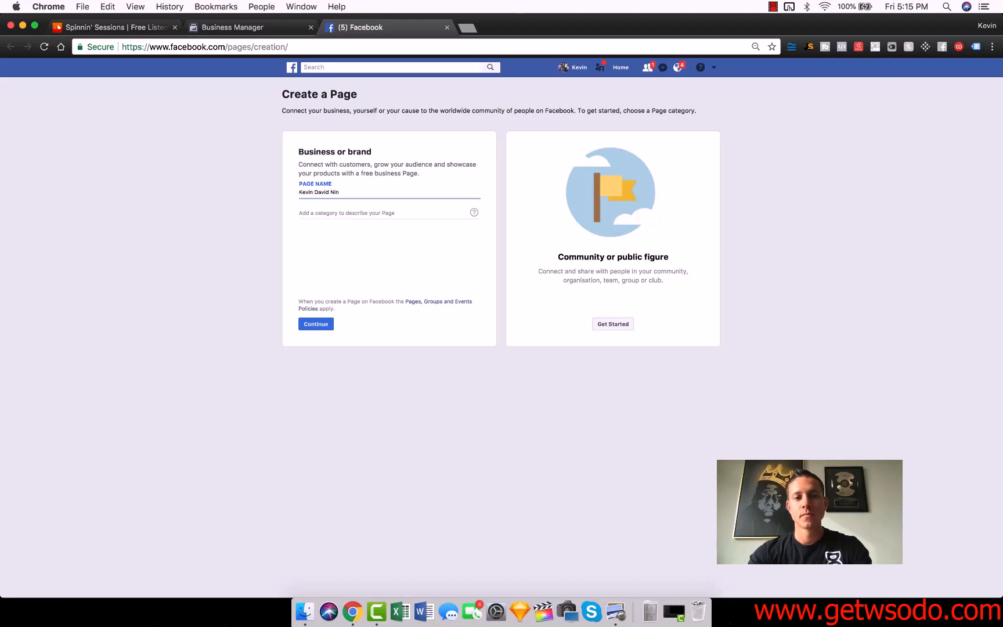
{"action": "type", "text": "ja"}
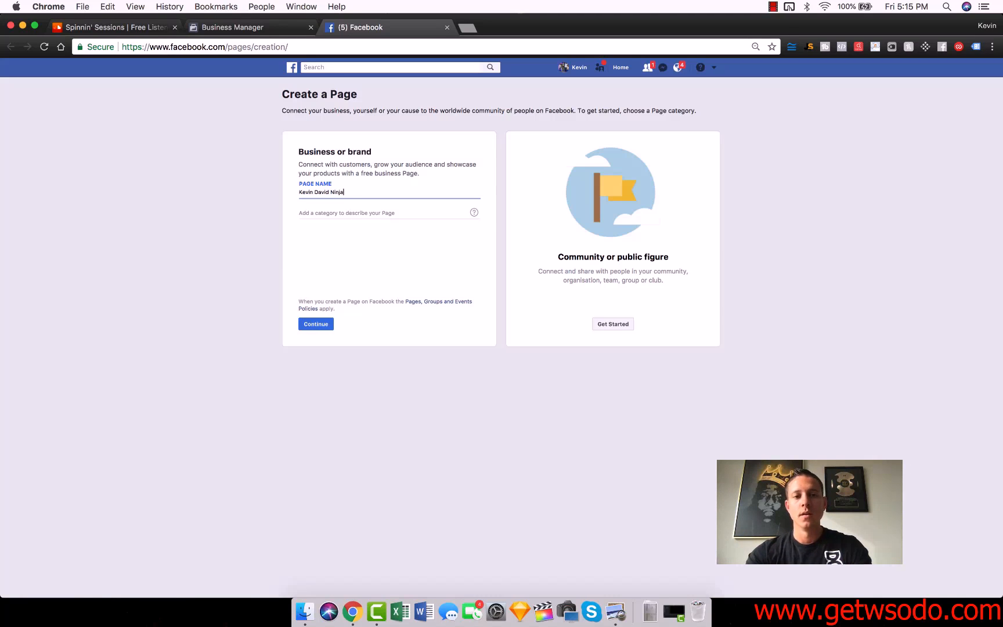
- Set the page category to Entrepreneur and continue to create the page
{"action": "left_click", "coordinate": [344, 211]}
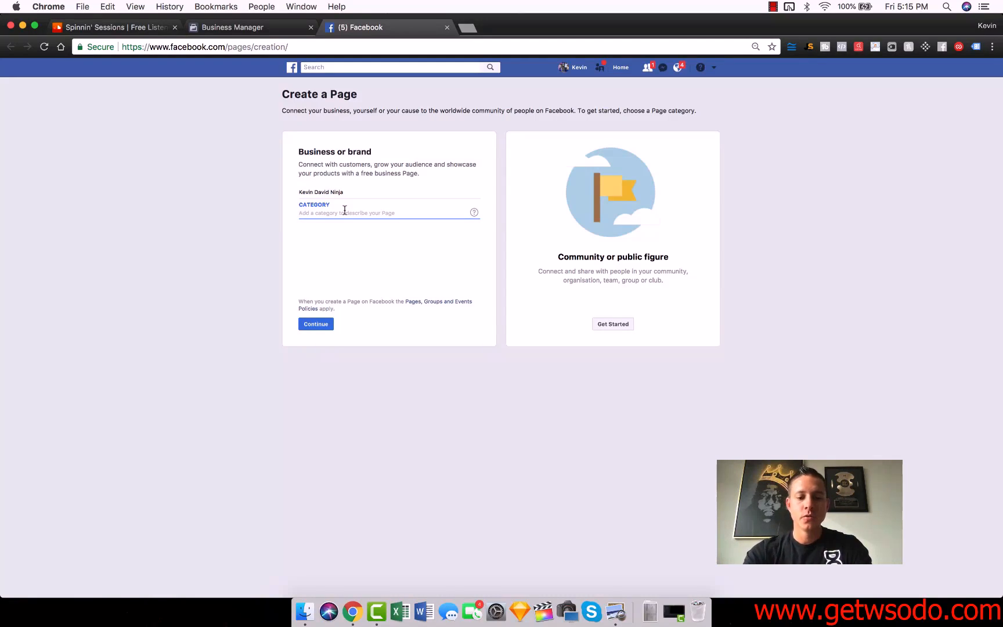
{"action": "type", "text": "entrepren"}
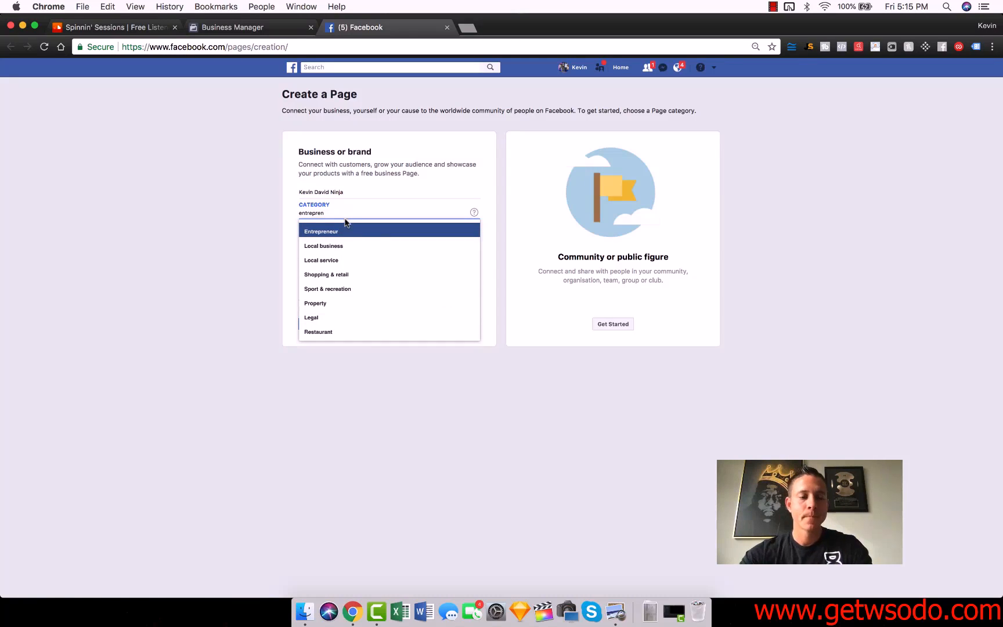
{"action": "left_click", "coordinate": [359, 231]}
{"action": "left_click", "coordinate": [312, 324]}
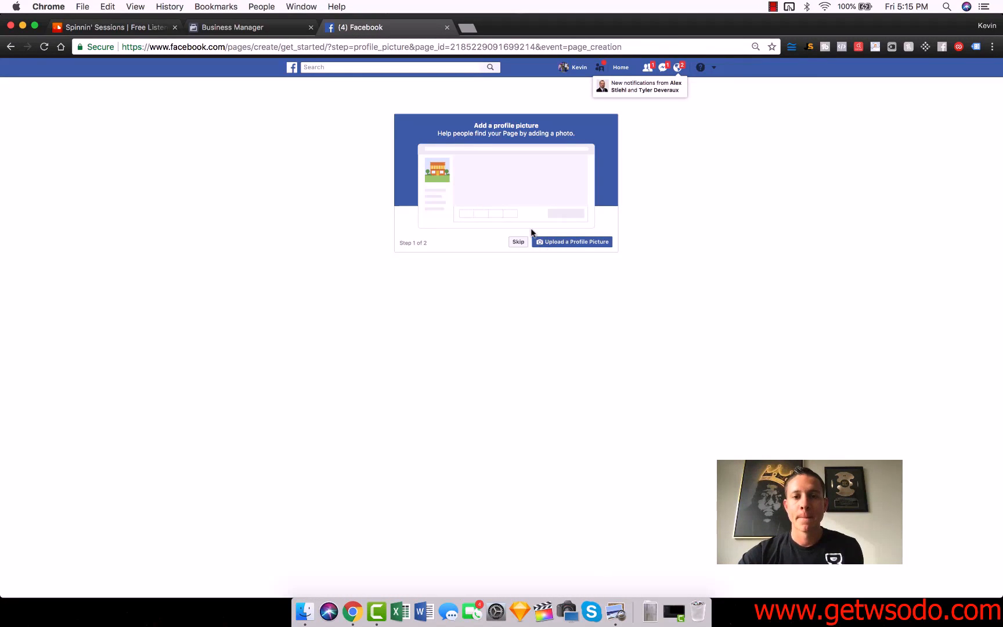
- Upload Facebook Page Profile Pic.jpg from the Desktop as the page's profile picture
{"action": "left_click", "coordinate": [565, 242]}
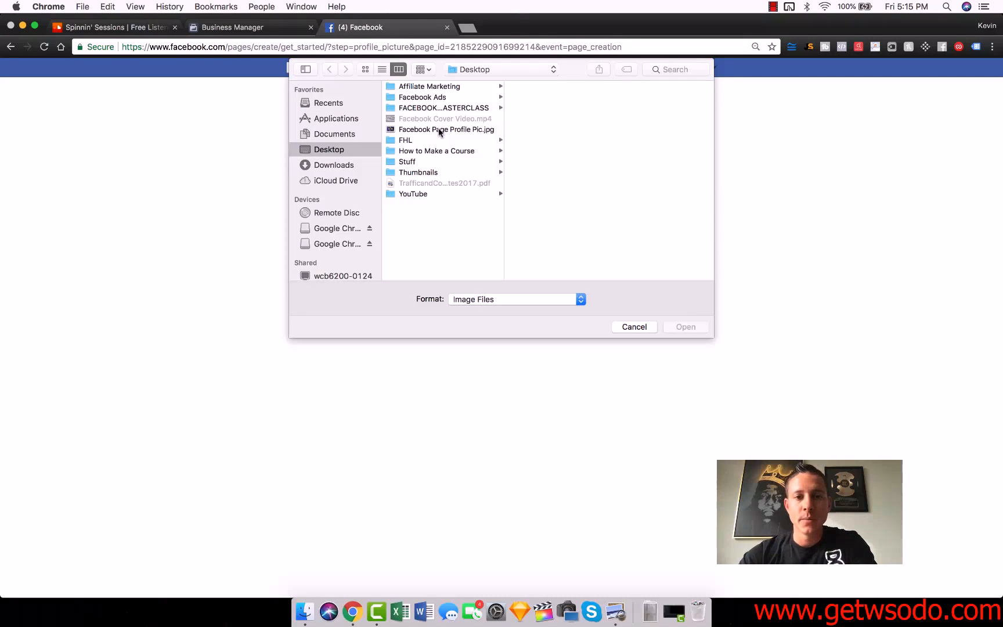
{"action": "left_click", "coordinate": [437, 129]}
{"action": "double_click", "coordinate": [437, 130]}
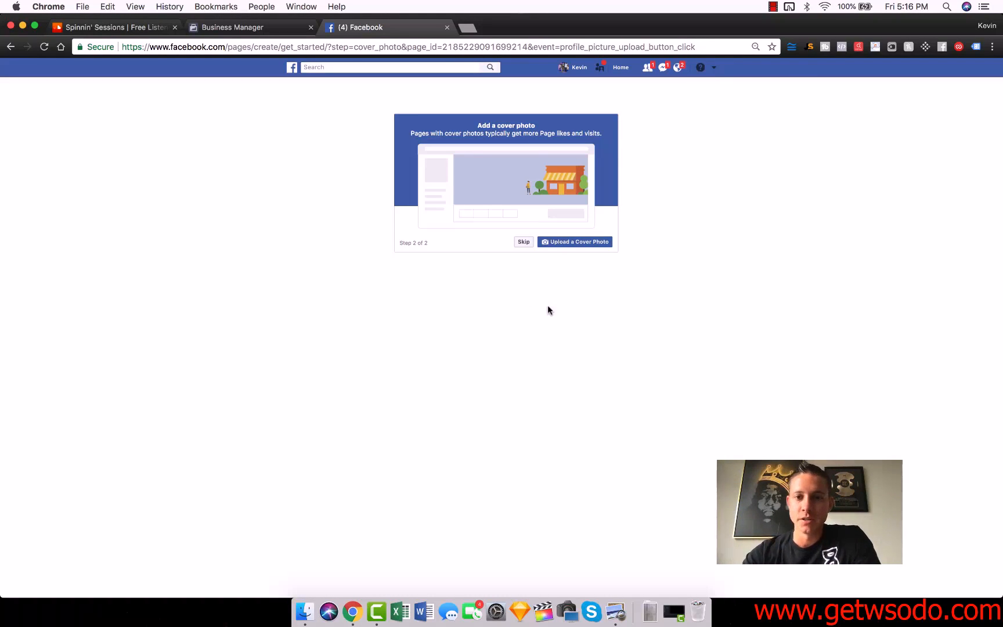
- Try to upload Facebook Cover Video.mp4 from the Desktop in the cover photo setup step, allowing all file types
{"action": "left_click", "coordinate": [581, 241]}
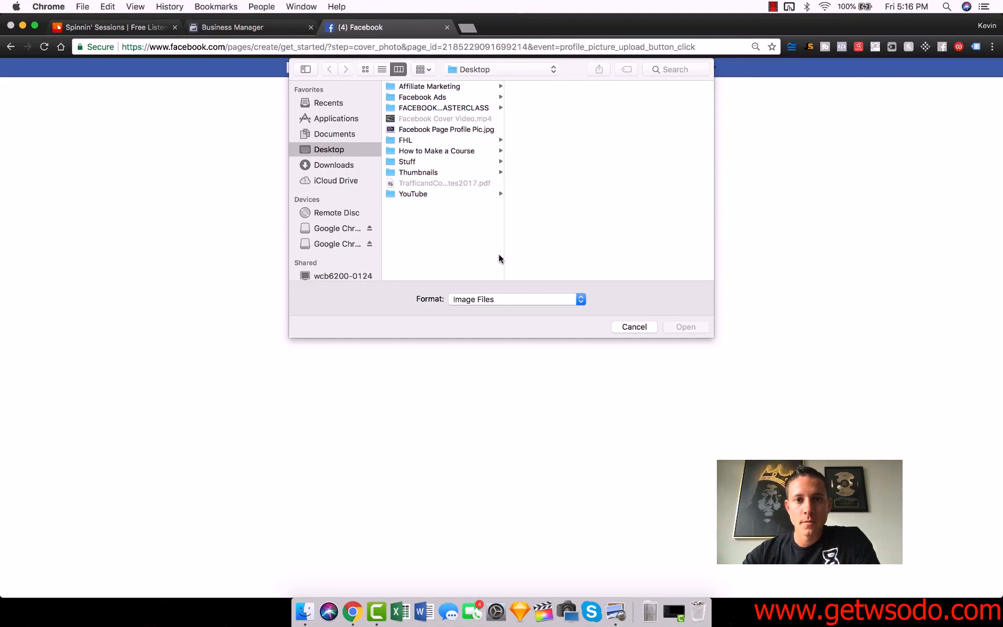
{"action": "left_click", "coordinate": [489, 304]}
{"action": "left_click", "coordinate": [489, 306]}
{"action": "left_click", "coordinate": [458, 119]}
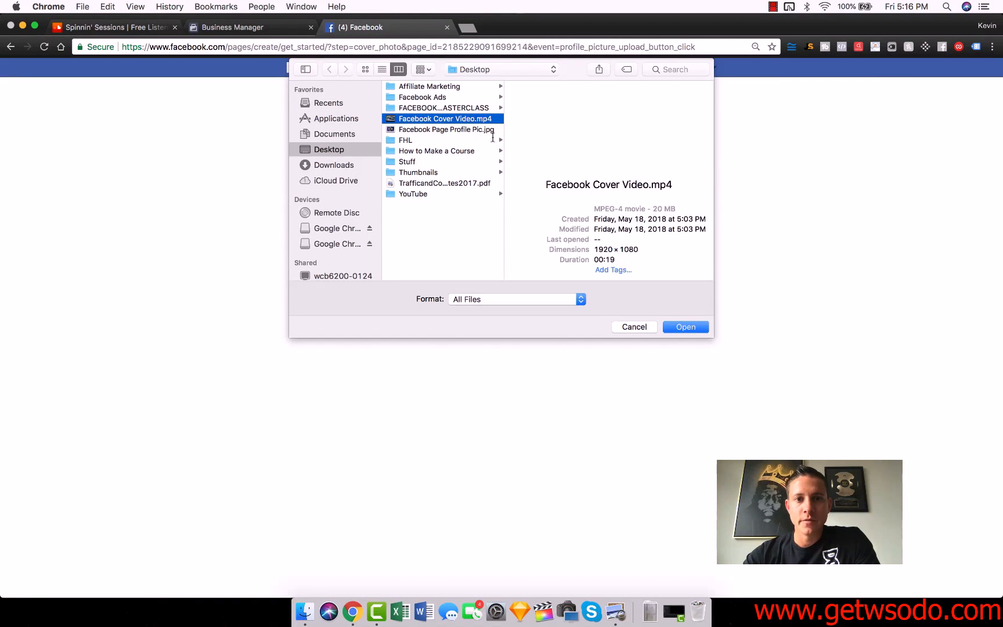
{"action": "left_click", "coordinate": [673, 328]}
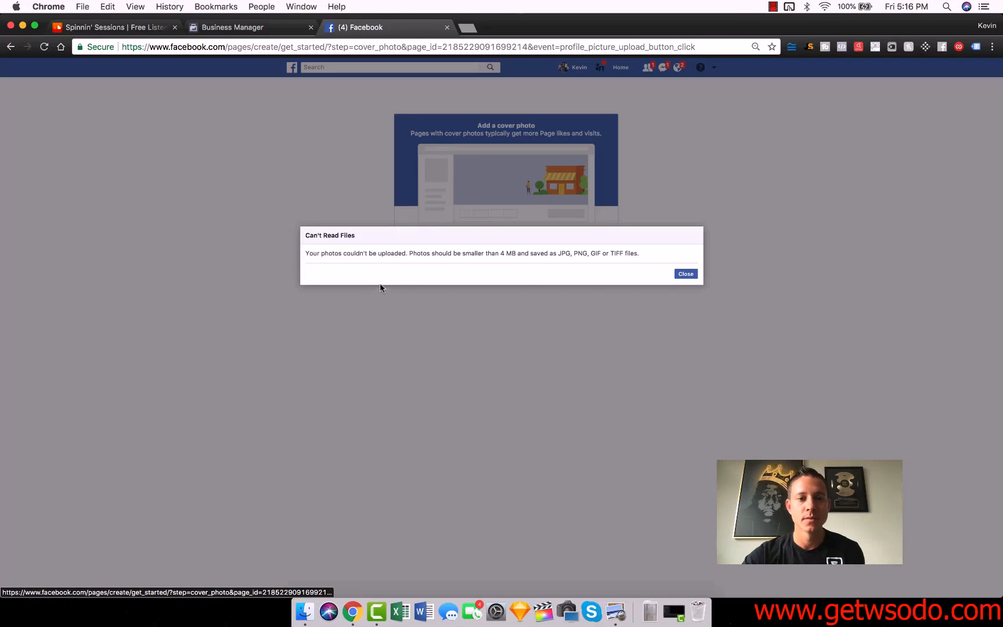
{"action": "left_click", "coordinate": [686, 274]}
- Skip the cover photo setup step and dismiss the tip about inviting friends on the new page
{"action": "left_click", "coordinate": [526, 241]}
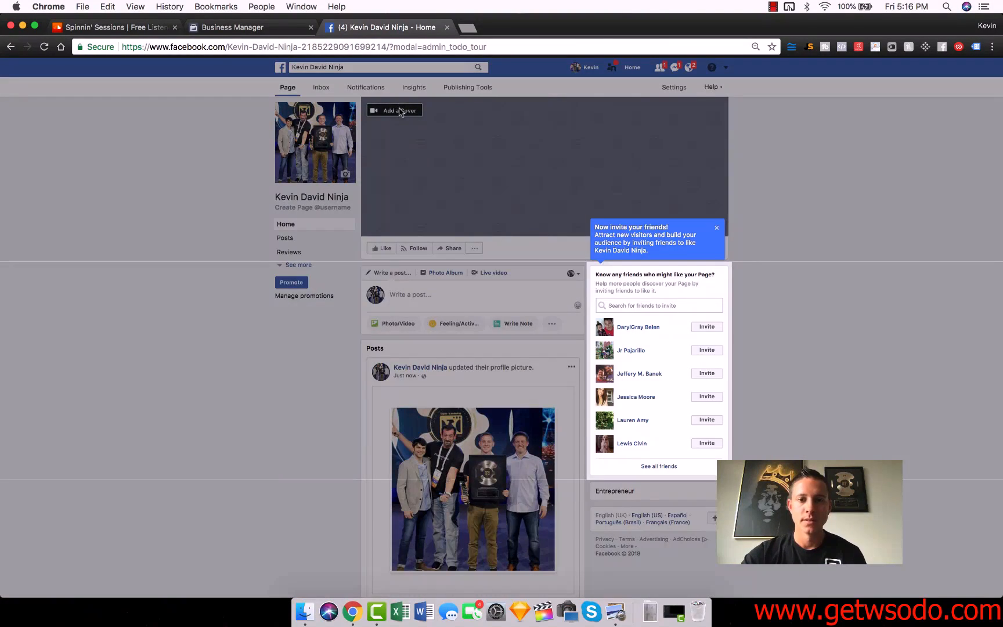
{"action": "left_click", "coordinate": [716, 228]}
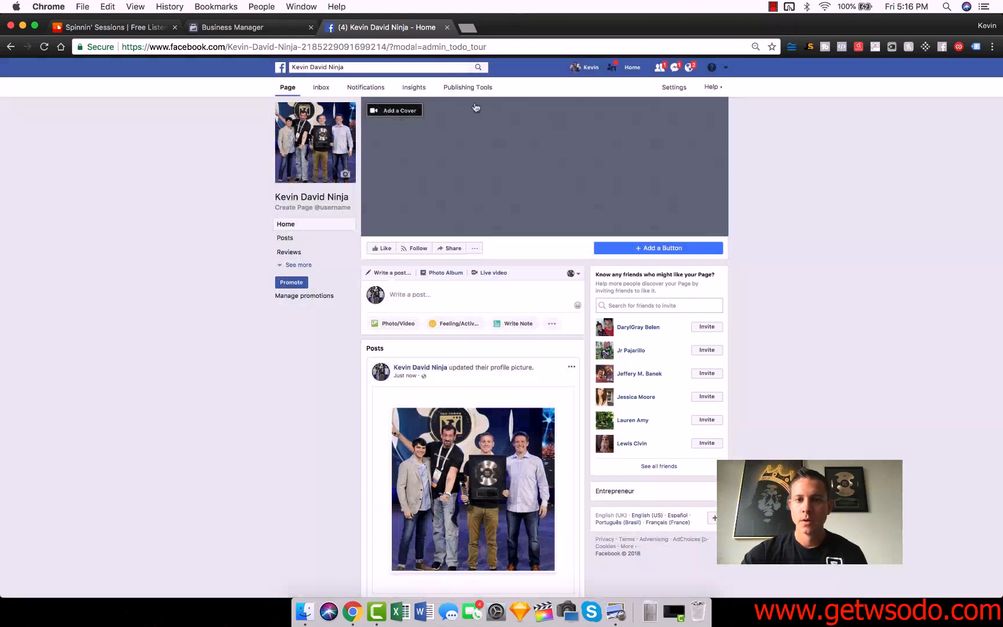
- Upload Facebook Cover Video.mp4 from the Desktop as the page's cover
{"action": "left_click", "coordinate": [397, 109]}
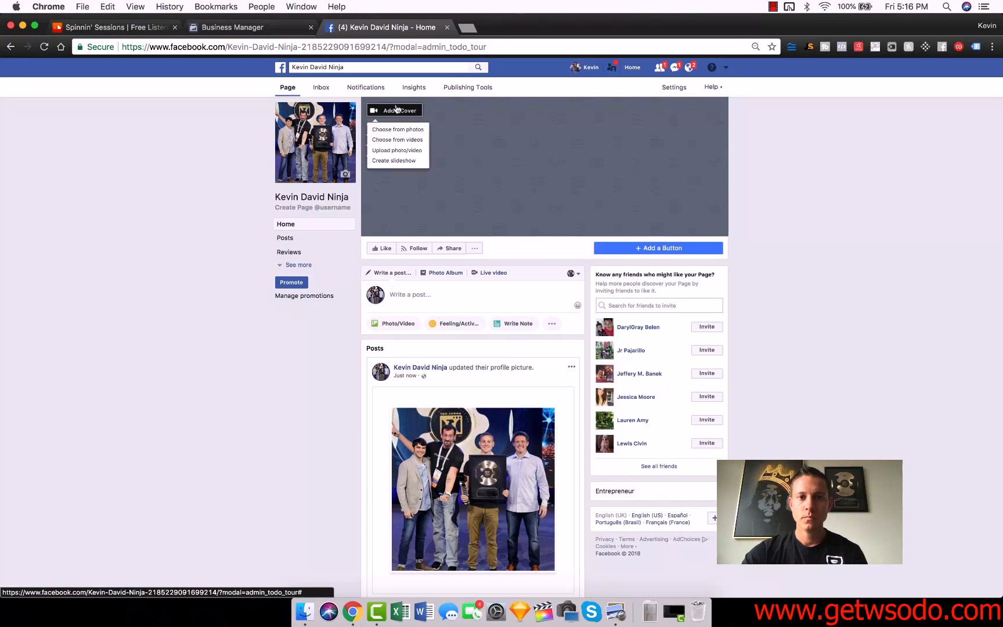
{"action": "left_click", "coordinate": [411, 152]}
{"action": "left_click", "coordinate": [448, 120]}
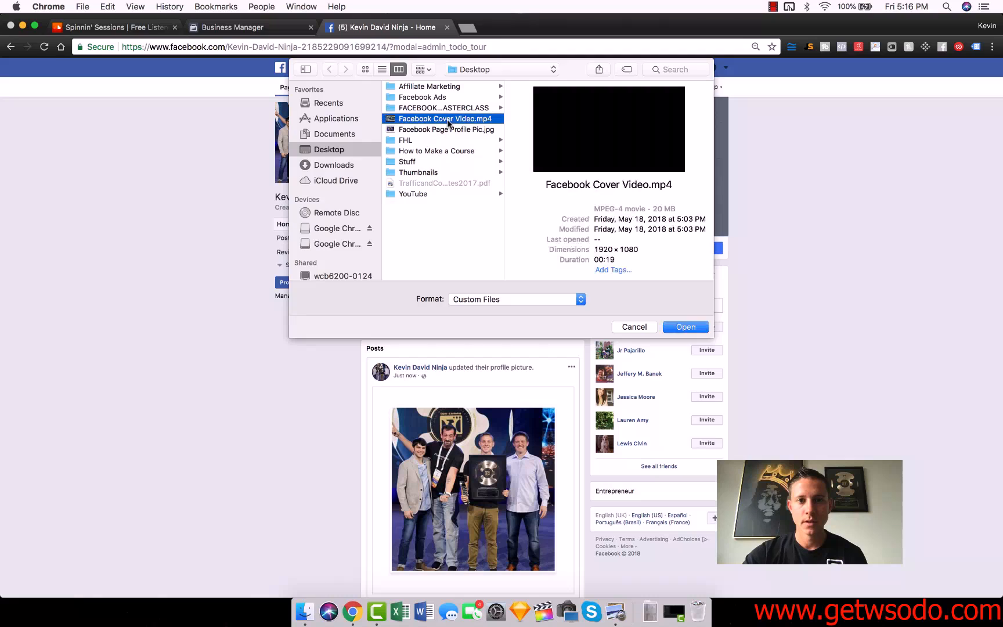
{"action": "key", "text": "Return"}
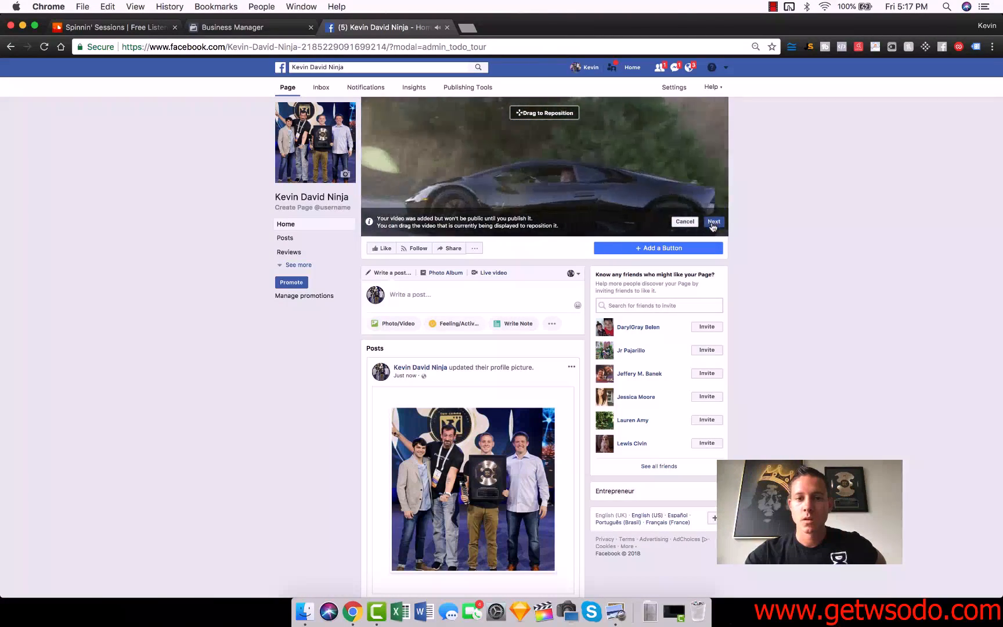
- Reposition the cover video slightly and publish it with automatic replay in a loop turned on
{"action": "left_click_drag", "start_coordinate": [544, 128], "coordinate": [550, 134]}
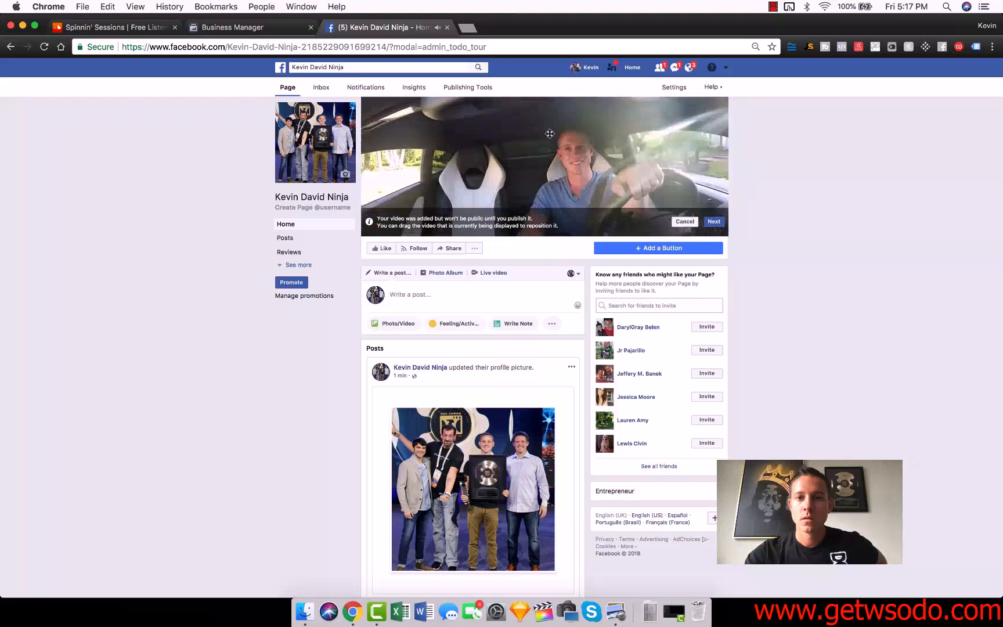
{"action": "left_click", "coordinate": [713, 221]}
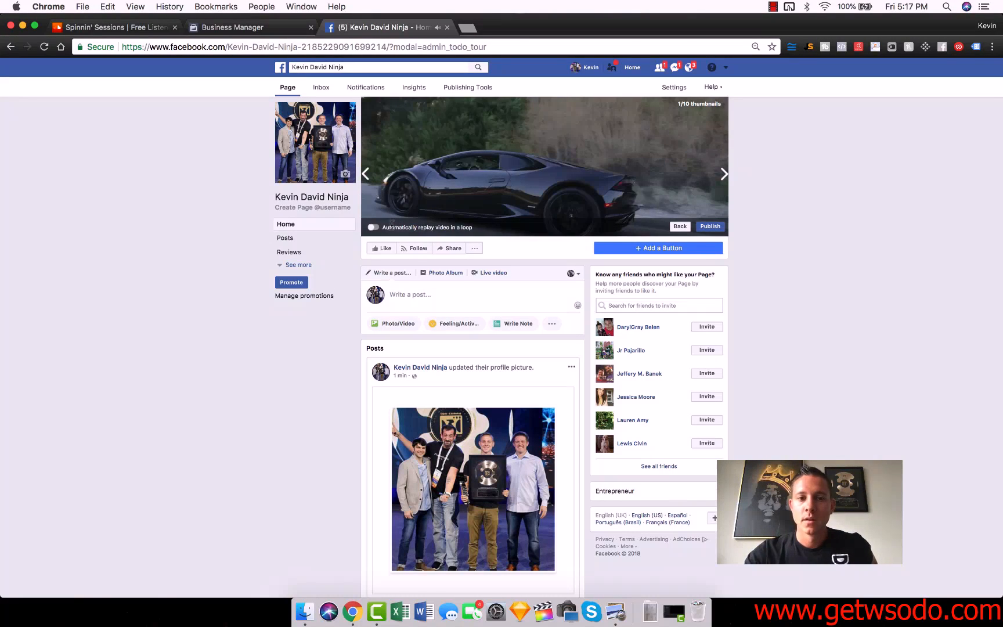
{"action": "left_click", "coordinate": [372, 227]}
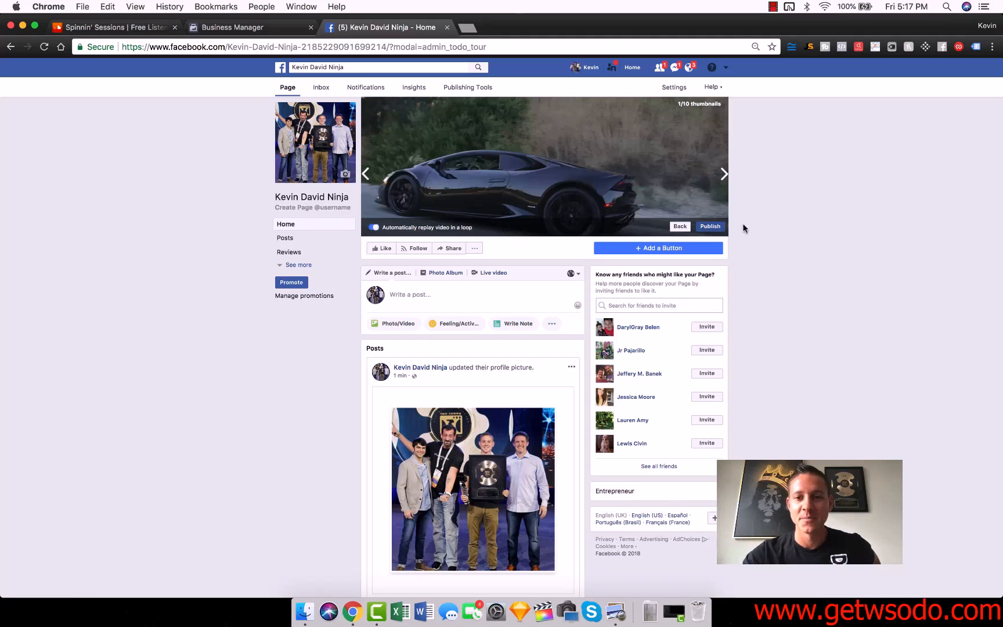
{"action": "left_click", "coordinate": [711, 227]}
{"action": "left_click", "coordinate": [575, 253]}
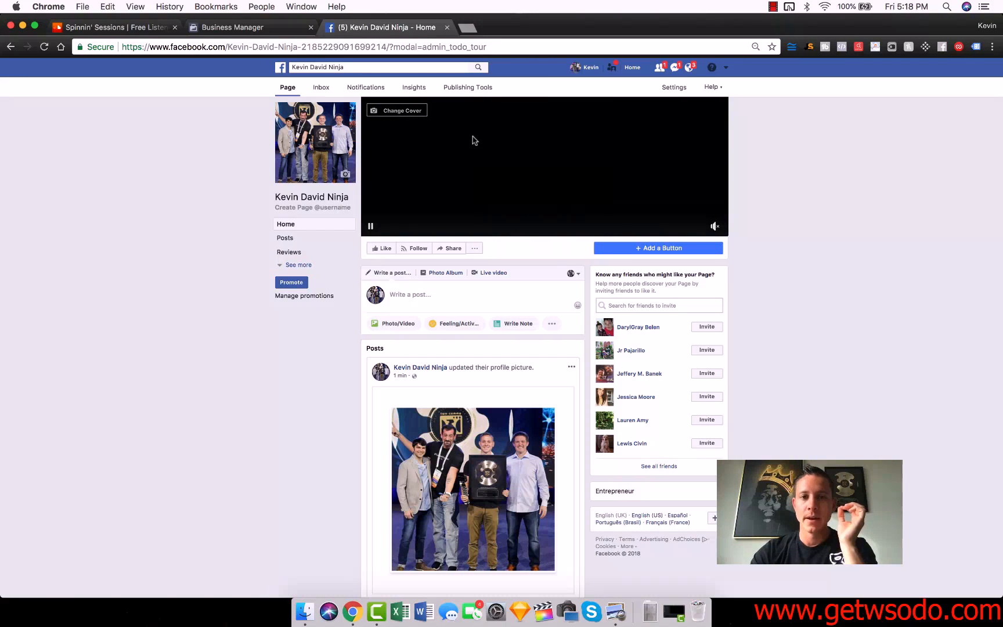
- Open the page's post composer and look over the available post types
{"action": "scroll", "coordinate": [808, 268], "scroll_direction": "down", "scroll_amount": 2}
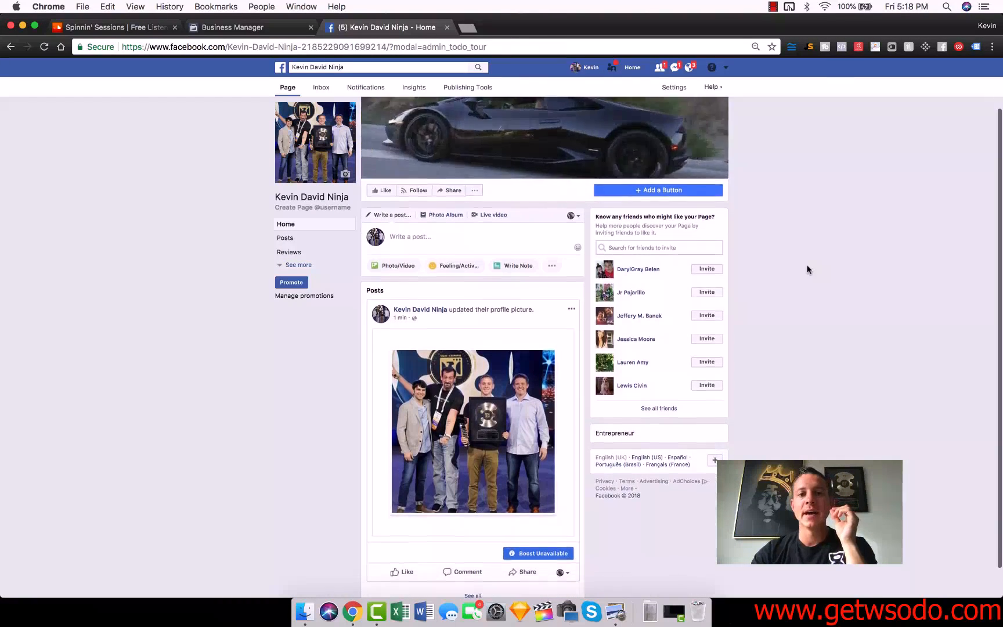
{"action": "scroll", "coordinate": [807, 269], "scroll_direction": "down", "scroll_amount": 1}
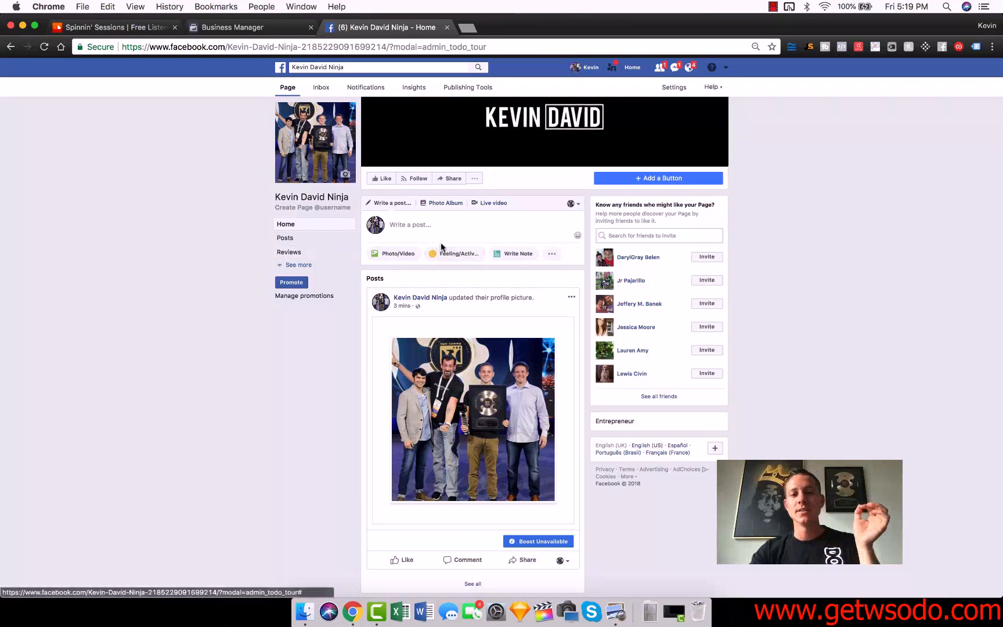
{"action": "left_click", "coordinate": [432, 225]}
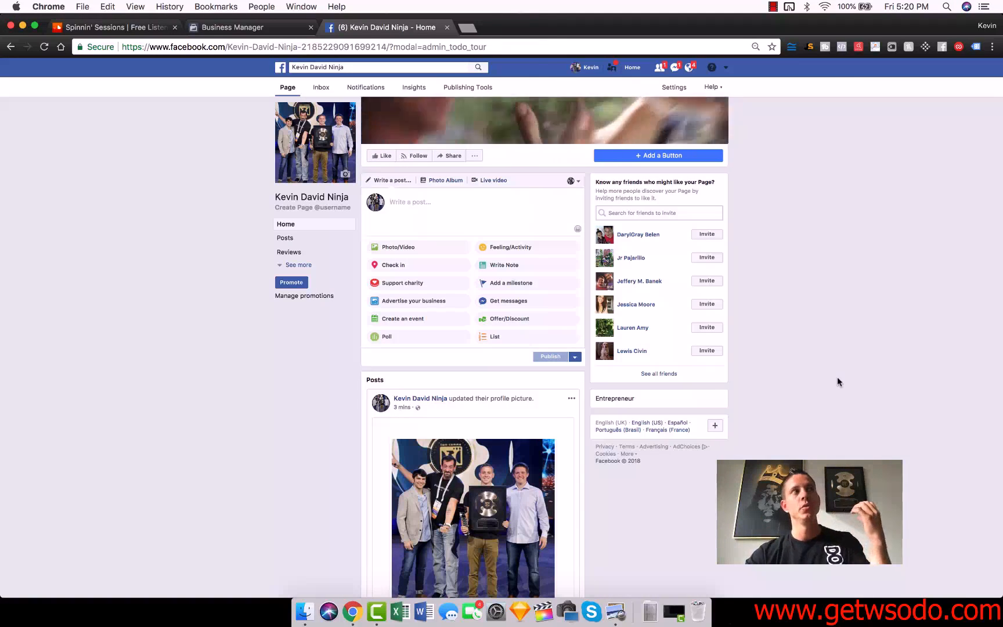
{"action": "scroll", "coordinate": [787, 391], "scroll_direction": "up", "scroll_amount": 4}
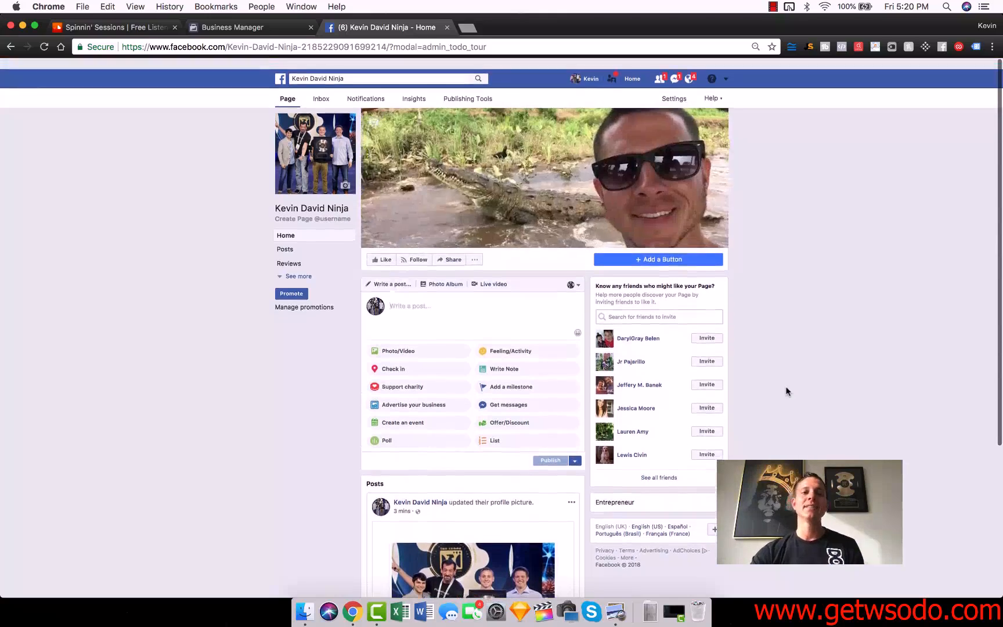